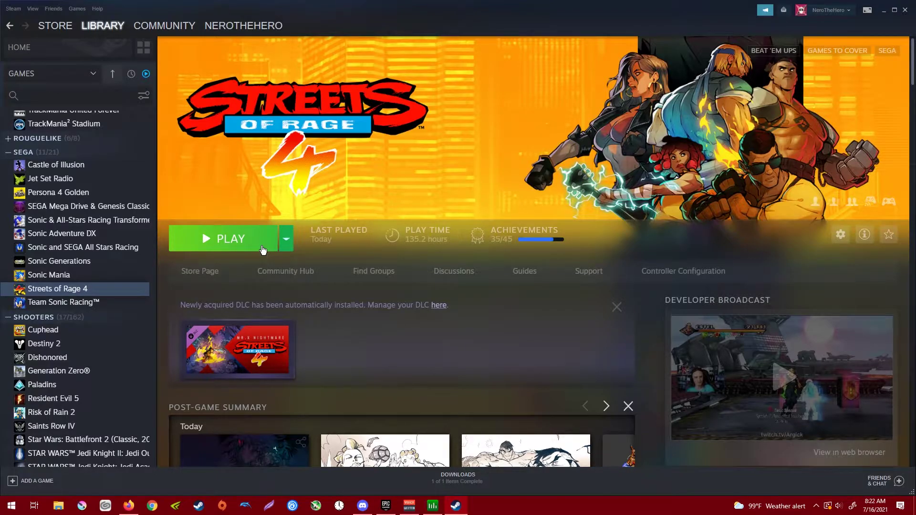
Launch Streets of Rage 4 and test moving up and down through the main menu entries
click(262, 249)
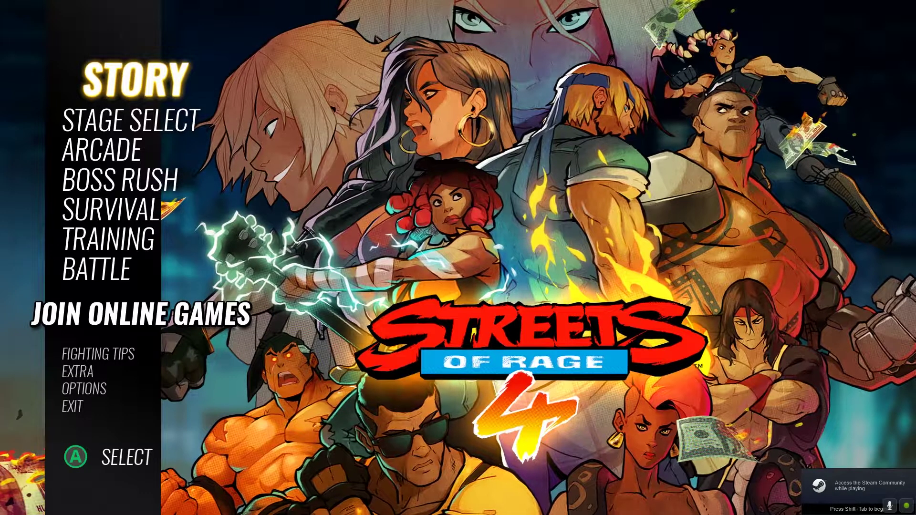
key(Down)
key(Down)
key(Down)
key(Down)
key(Down)
key(Down)
key(Down)
key(Down)
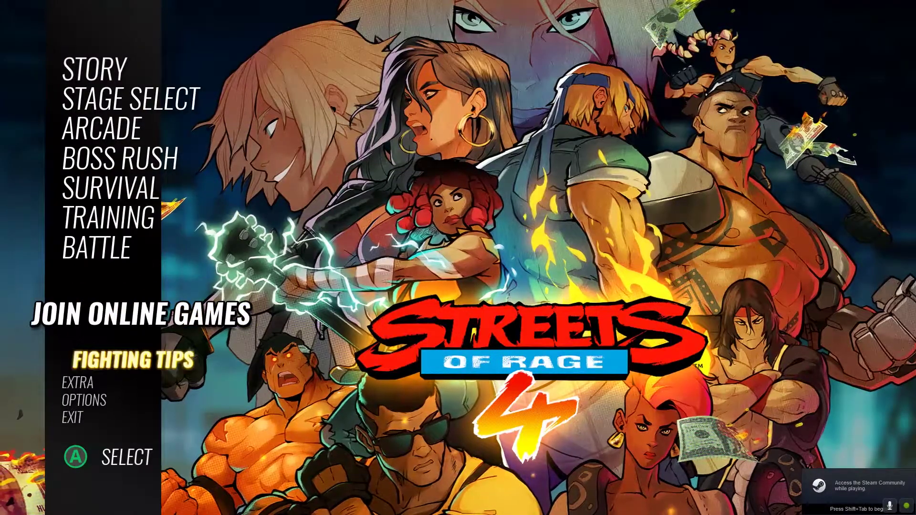
key(Up)
key(Up)
key(Up)
key(Up)
key(Up)
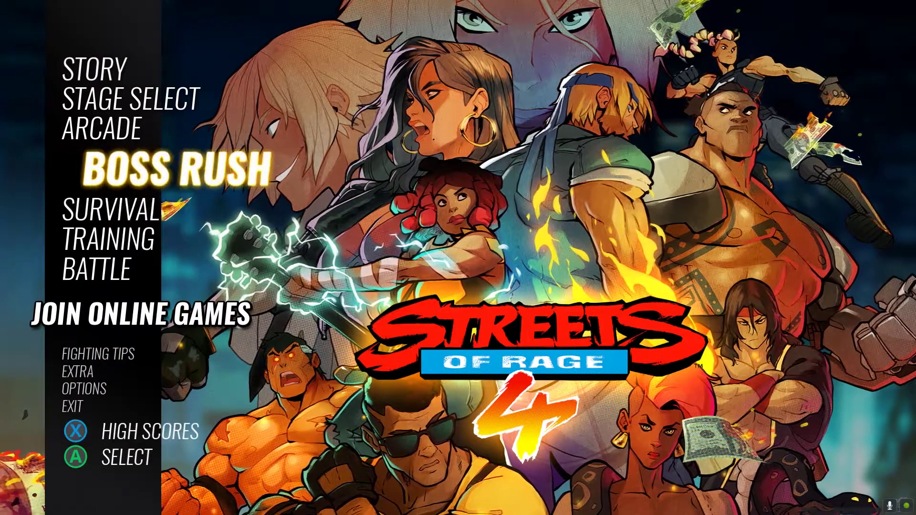
key(Up)
key(Up)
key(Down)
key(Down)
key(Down)
key(Down)
key(Down)
key(Down)
key(Down)
key(Down)
key(Down)
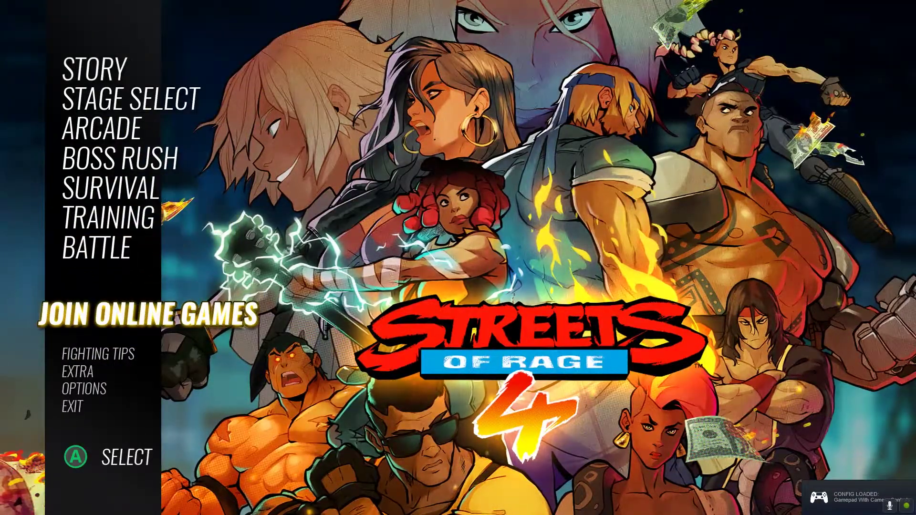
key(Up)
key(Up)
key(Down)
key(Down)
key(Down)
key(Down)
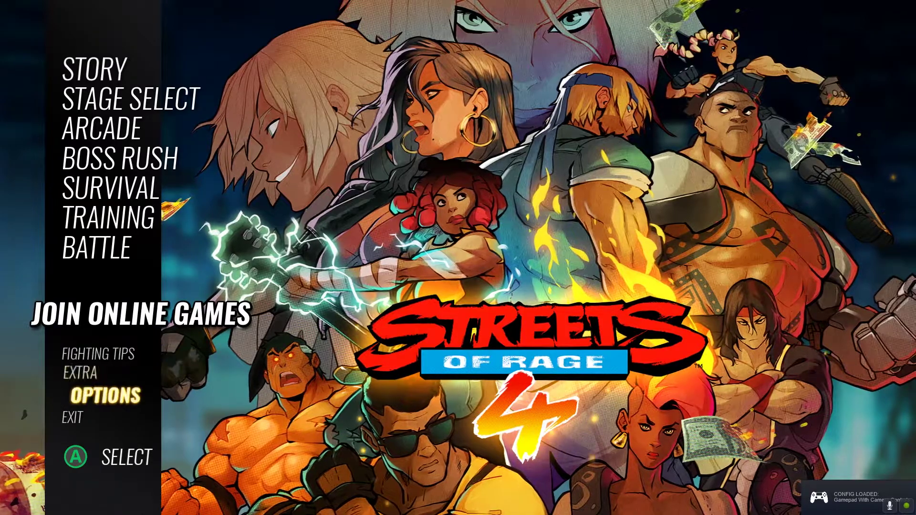
key(Down)
key(Up)
key(Up)
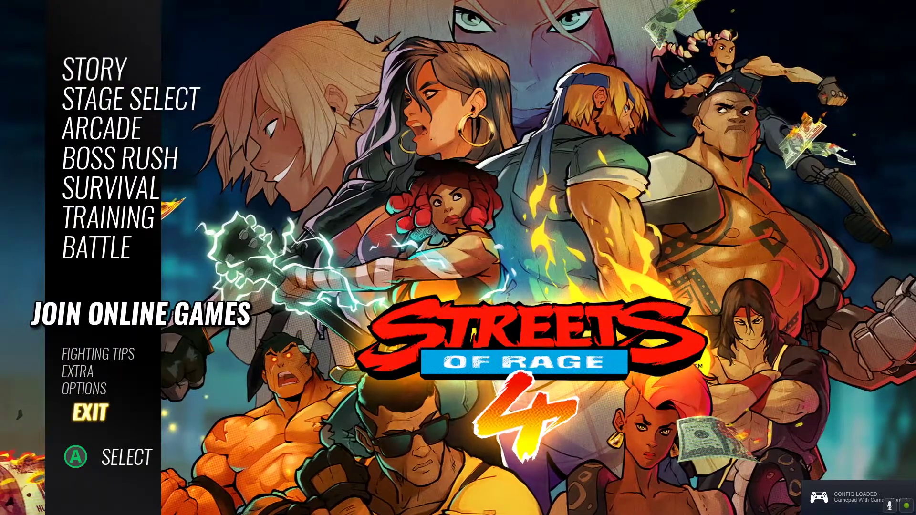
key(Up)
key(Up)
key(Up)
key(Up)
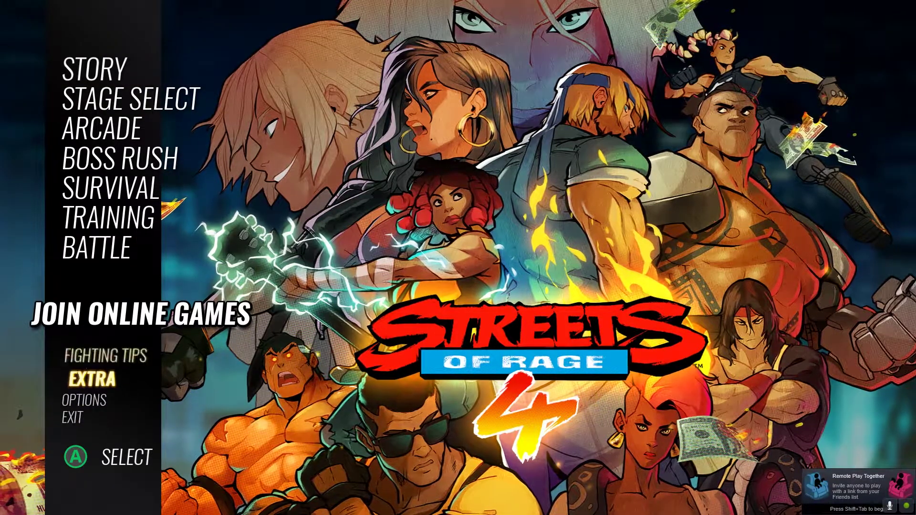
Exit Streets of Rage 4 from its main menu and return to the Steam library
key(Down)
key(Down)
key(Down)
key(Down)
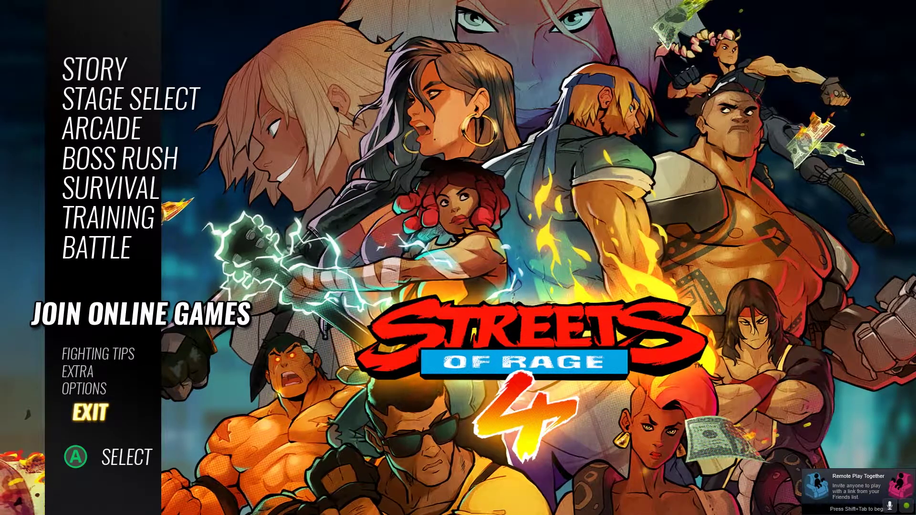
key(Return)
key(Return)
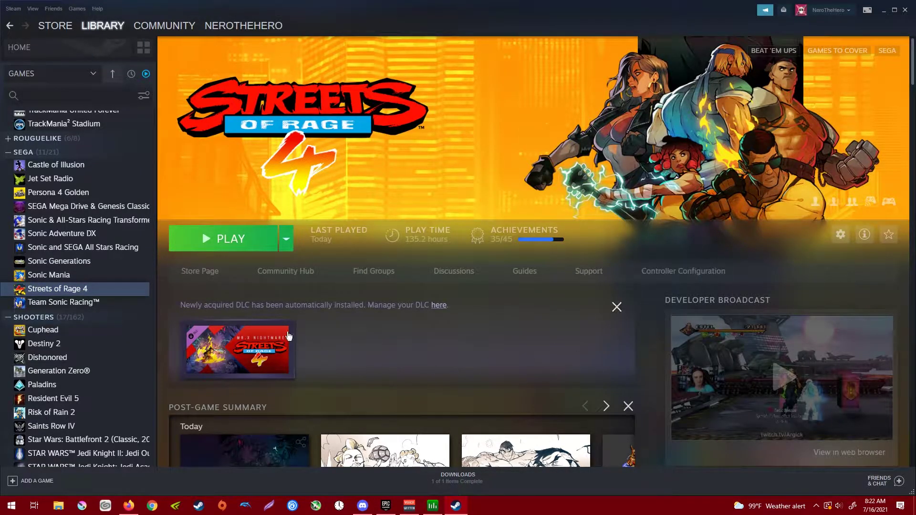
Open the Controller settings in the properties of Streets of Rage 4
click(677, 282)
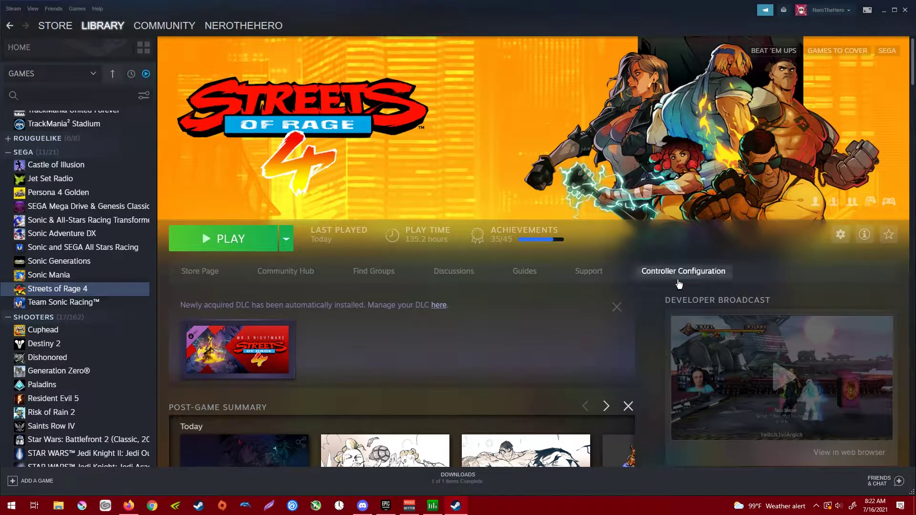
right_click(87, 292)
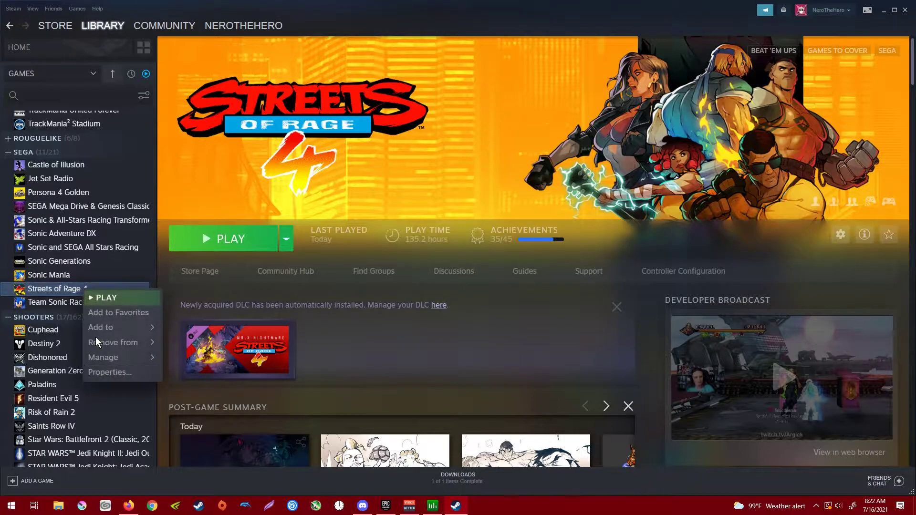
click(106, 373)
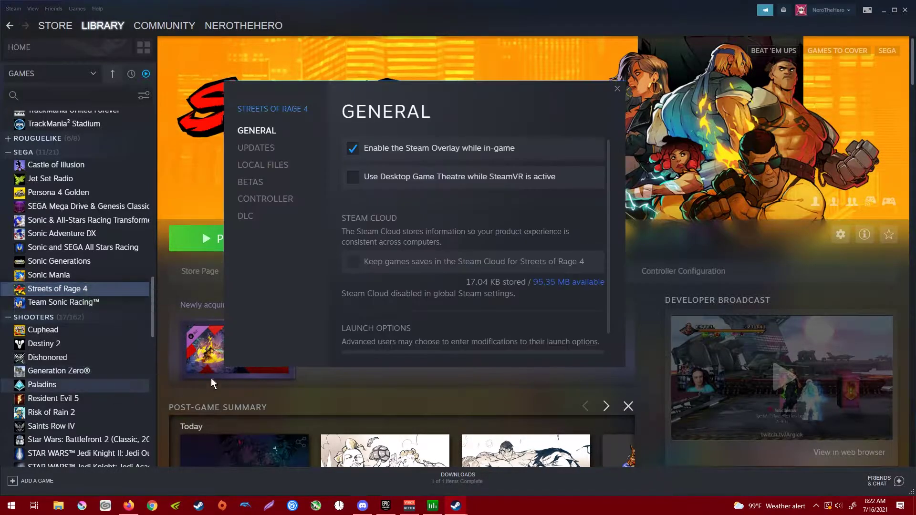
click(266, 199)
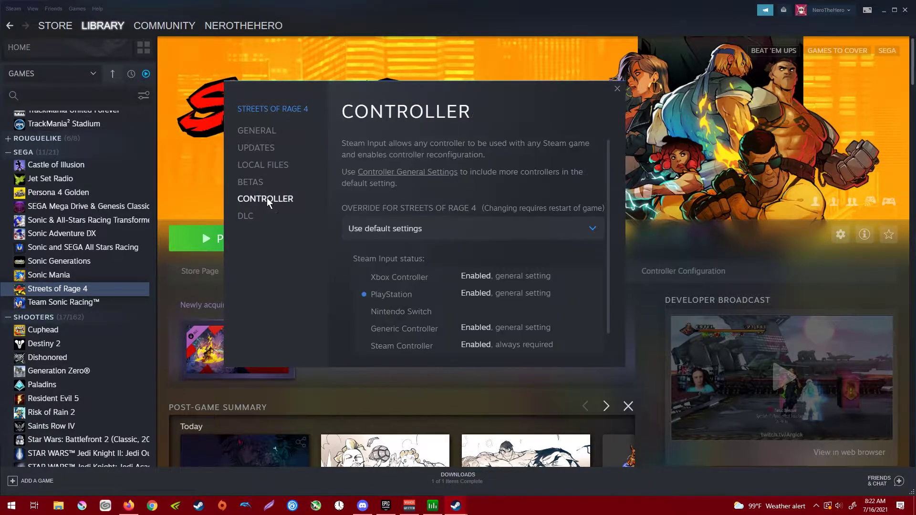
Review the Steam Input override options for Streets of Rage 4, keep the default settings and close the properties
click(458, 237)
click(274, 279)
scroll(461, 286, down, 1)
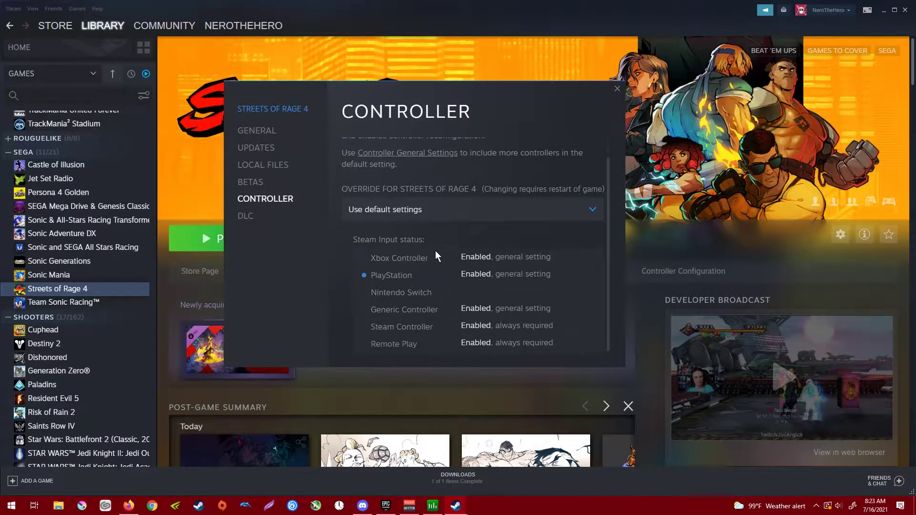
click(420, 213)
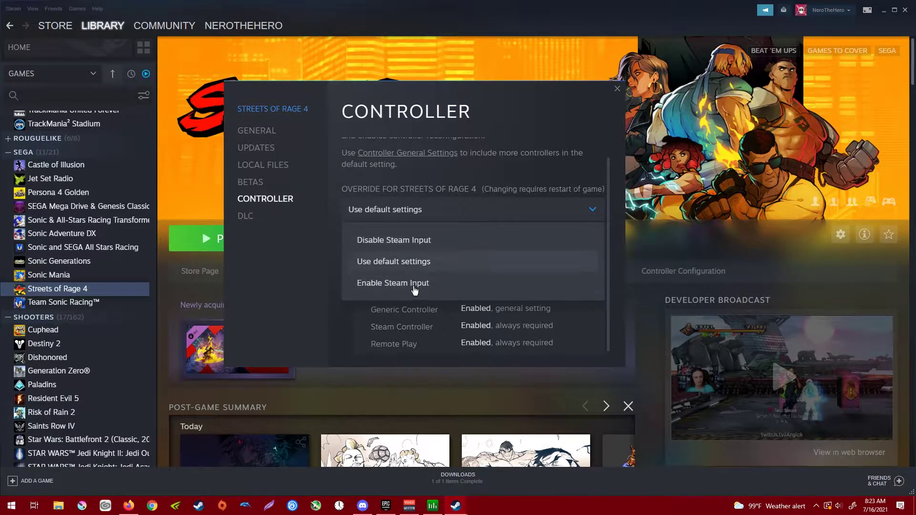
click(305, 287)
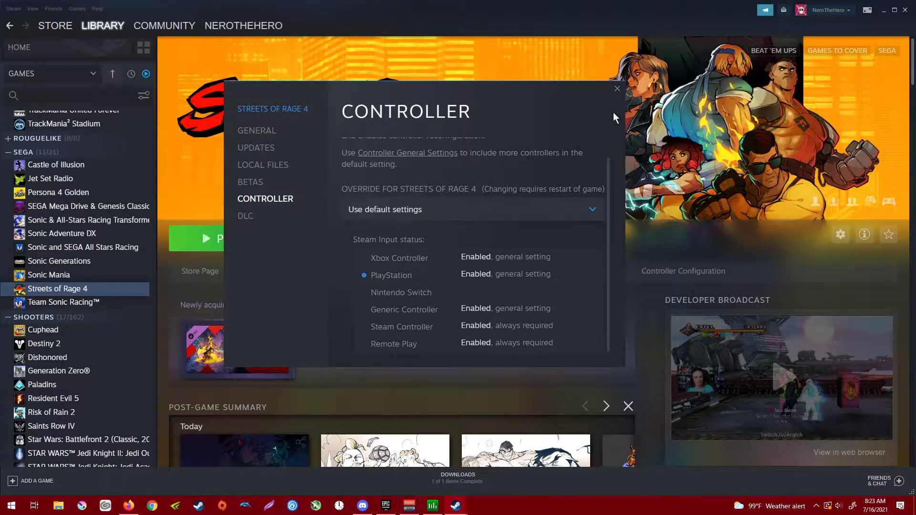
click(618, 89)
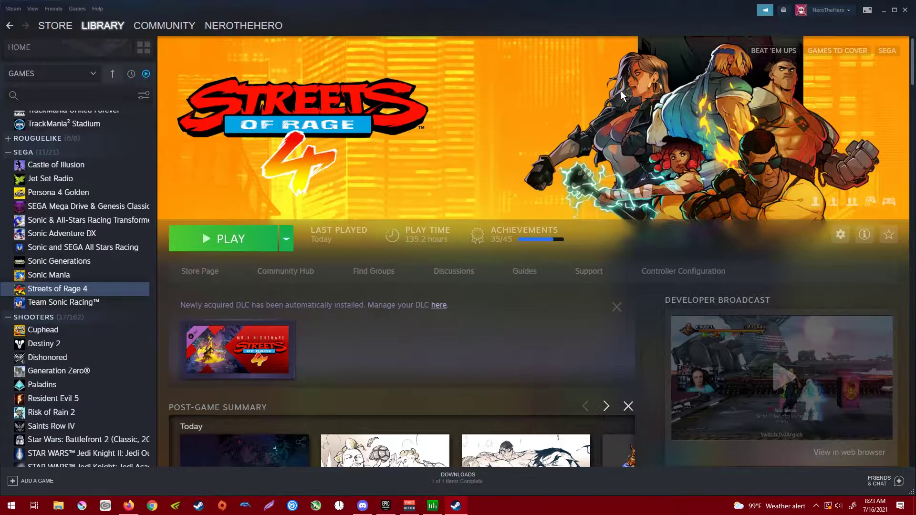
In the game's controller configuration, set the left joystick's style of input to Directional Pad
click(670, 279)
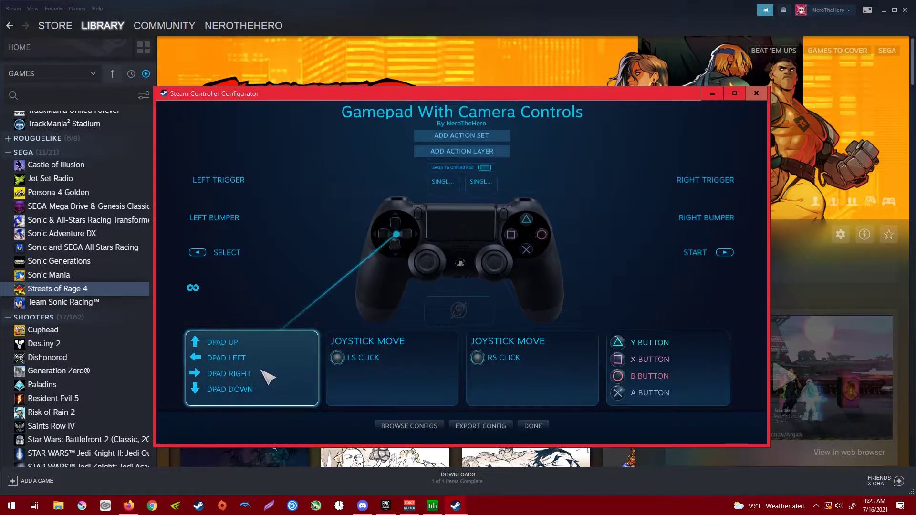
click(394, 379)
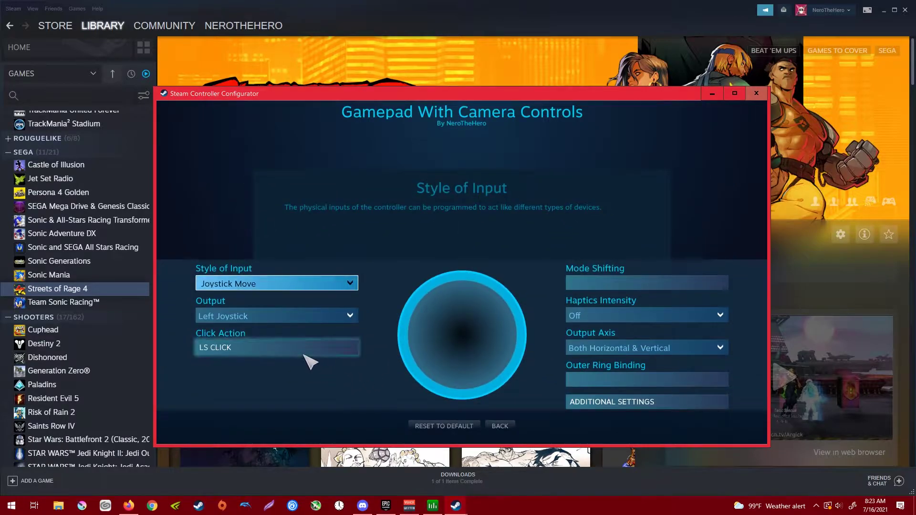
click(340, 283)
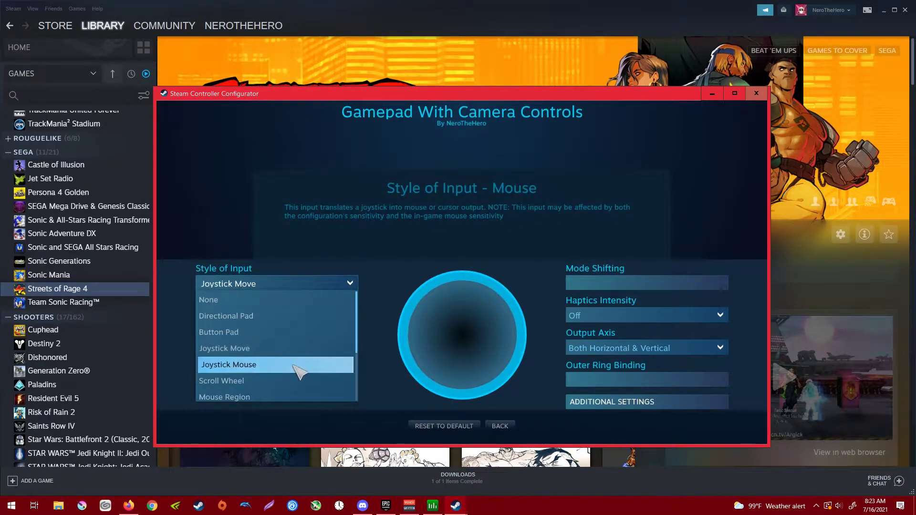
click(262, 315)
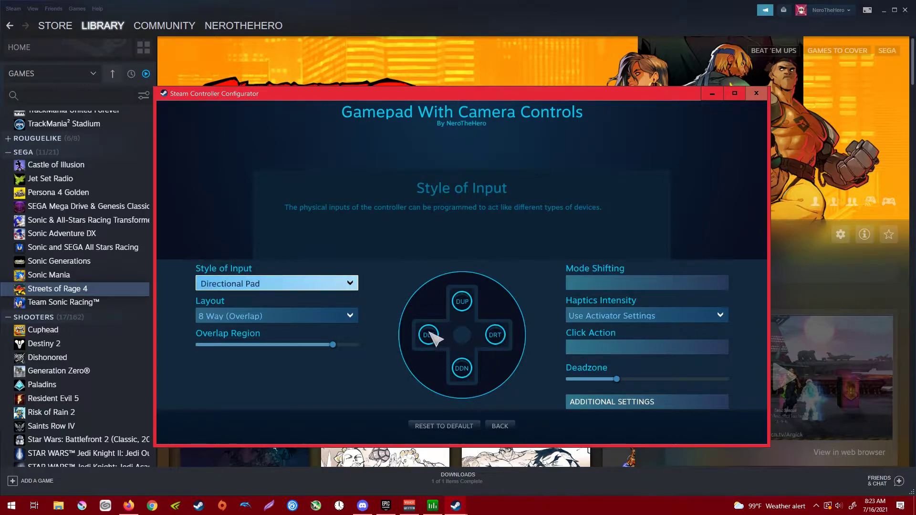
Bind the left stick's up direction to D-pad Up and return to the controller layout overview
click(462, 301)
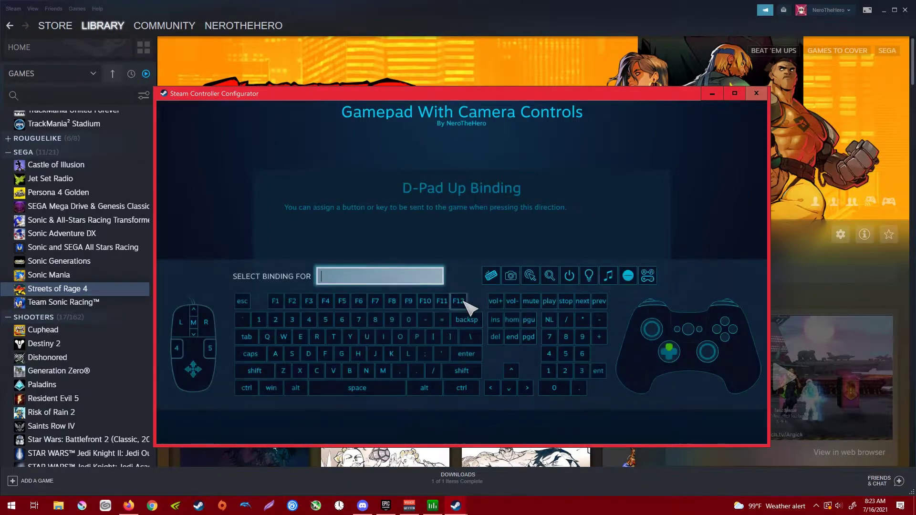
click(672, 349)
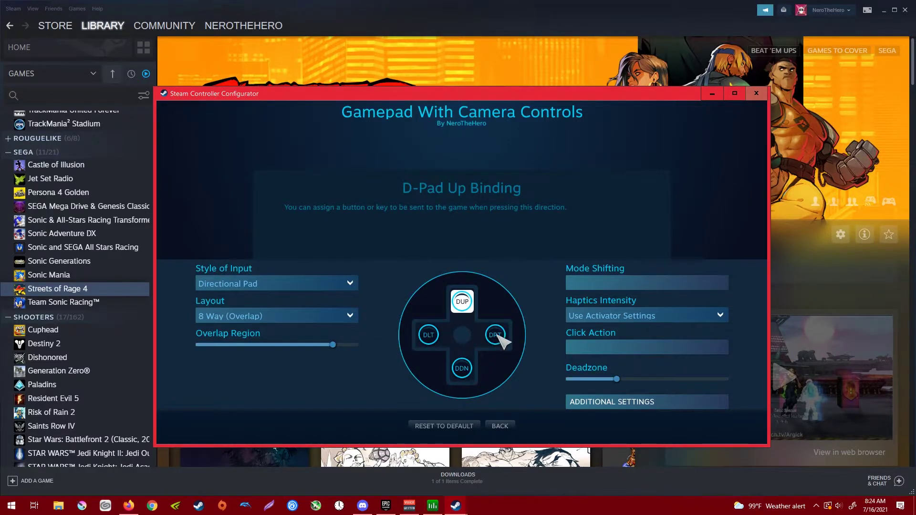
click(501, 426)
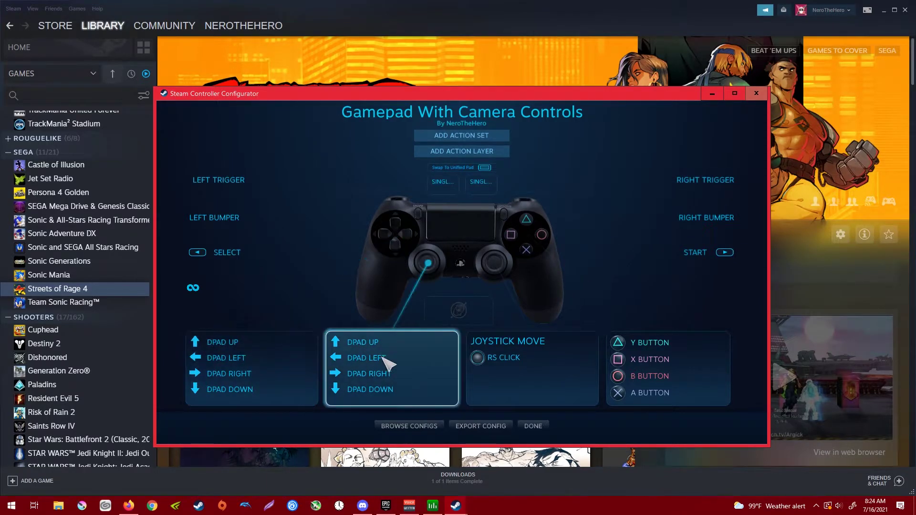
Close the controller configurator, then relaunch Streets of Rage 4 to test main menu navigation with the new stick setting
click(757, 94)
click(258, 238)
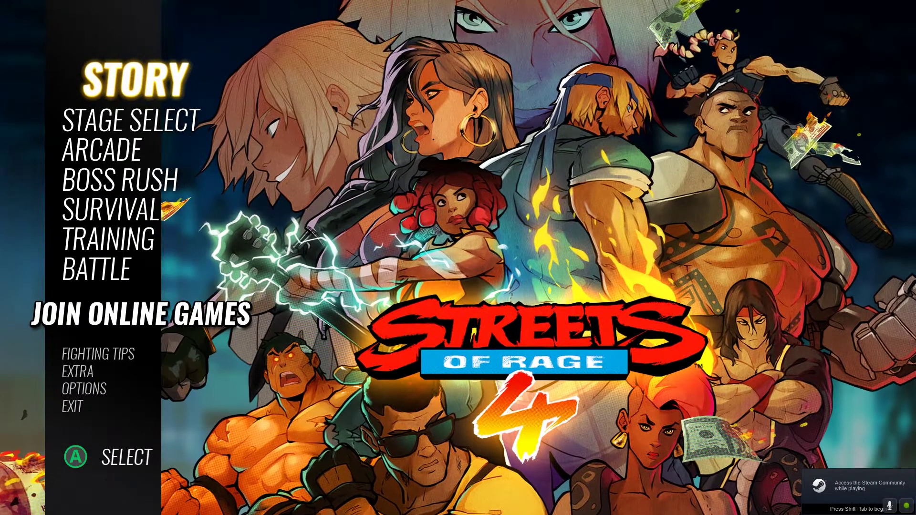
key(Down)
key(Down)
key(Down)
key(Down)
key(Down)
key(Up)
key(Up)
key(Up)
key(Up)
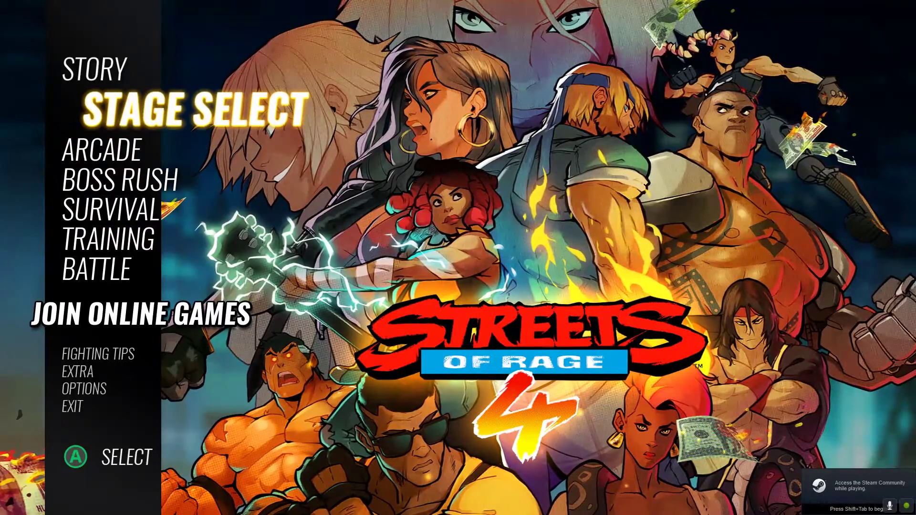
key(Down)
key(Down)
key(Down)
key(Down)
key(Down)
key(Down)
key(Down)
key(Down)
key(Down)
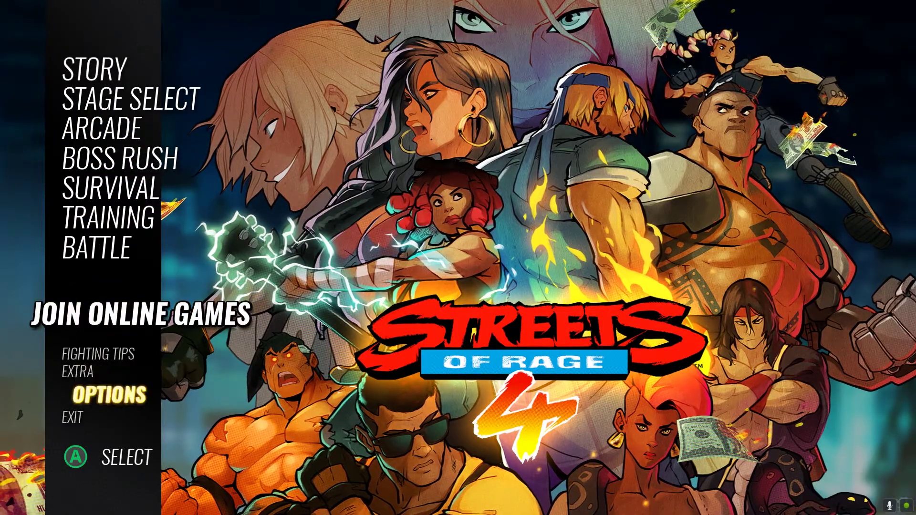
key(Up)
key(Up)
key(Up)
key(Up)
key(Up)
key(Up)
key(Up)
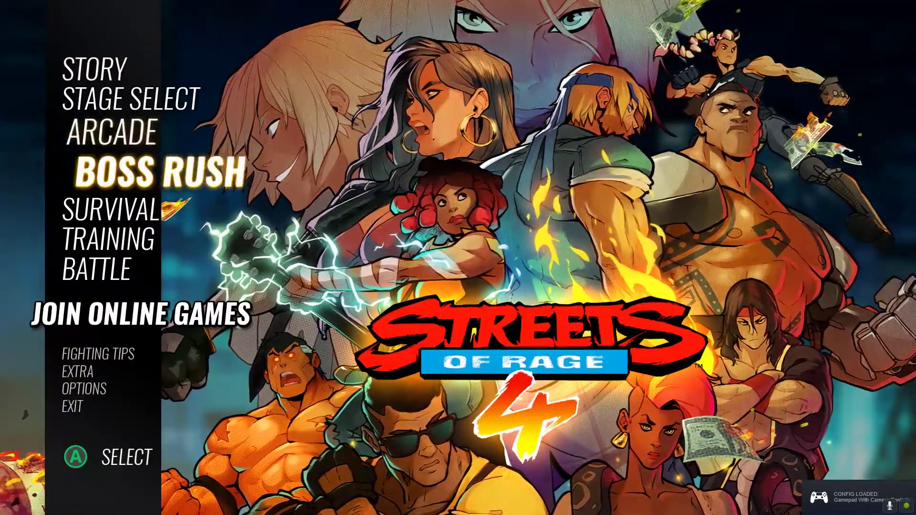
key(Up)
key(Up)
key(Up)
key(Down)
key(Down)
key(Down)
key(Down)
key(Down)
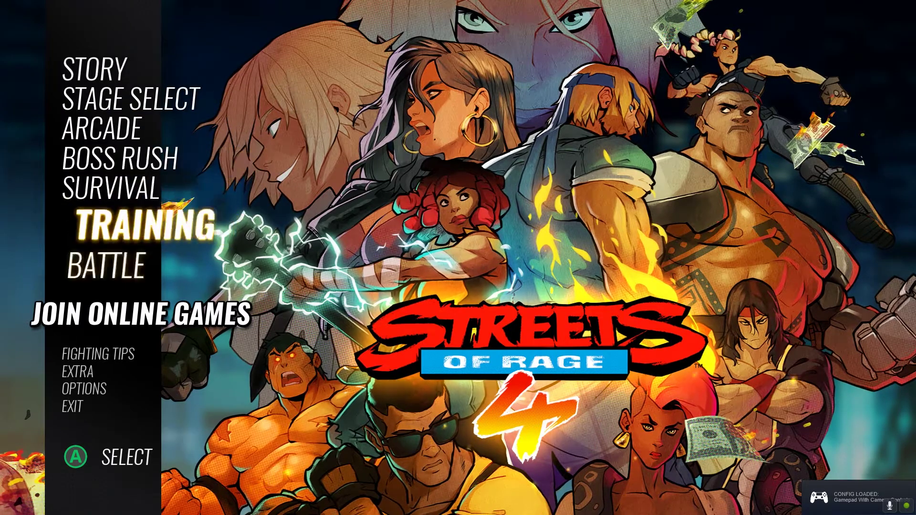
key(Down)
key(Down)
key(Down)
key(Down)
key(Down)
key(Down)
key(Up)
key(Up)
key(Up)
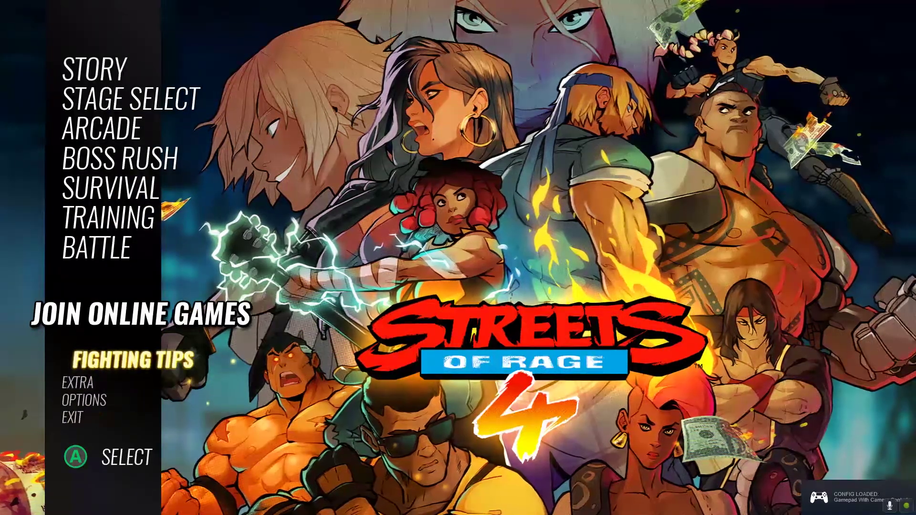
key(Up)
key(Up)
key(Up)
key(Up)
key(Up)
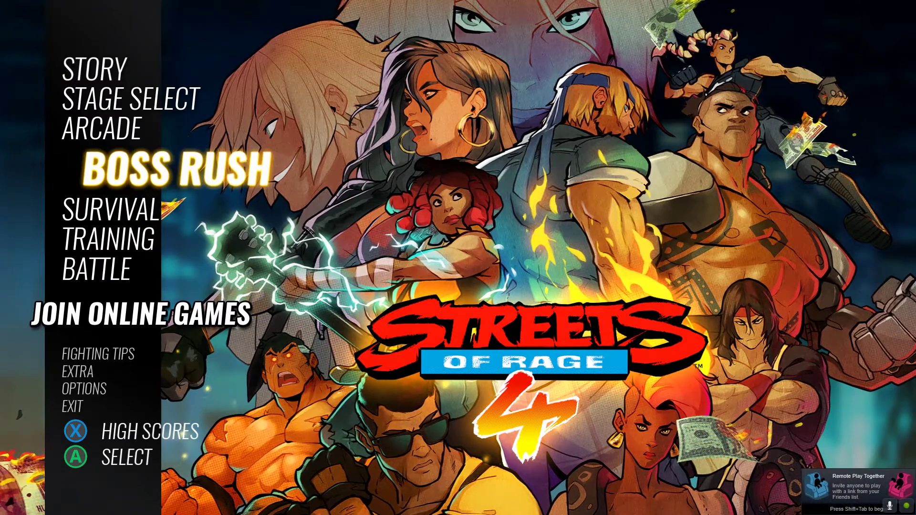
key(Up)
key(Up)
key(Up)
Enter Stage Select from the main menu and start a stage with Adam as player 1
key(Down)
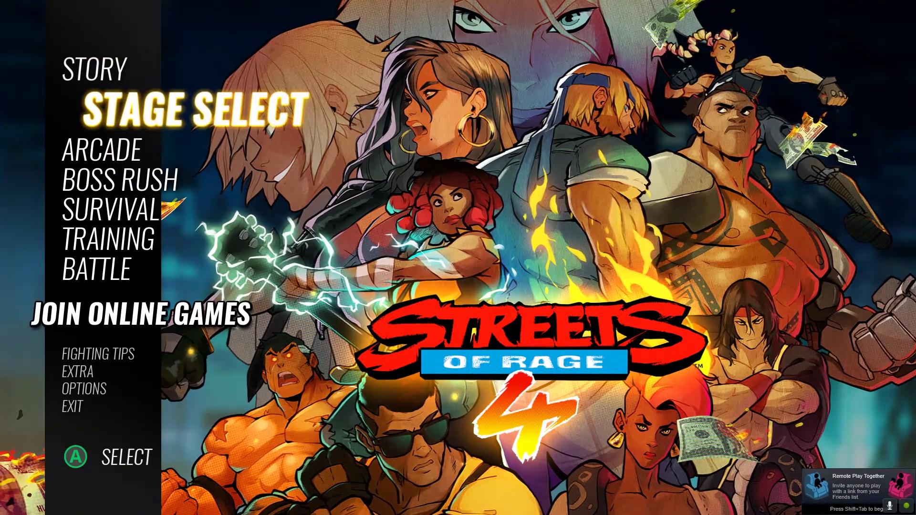
key(Return)
key(Return)
key(Right)
key(Right)
key(Right)
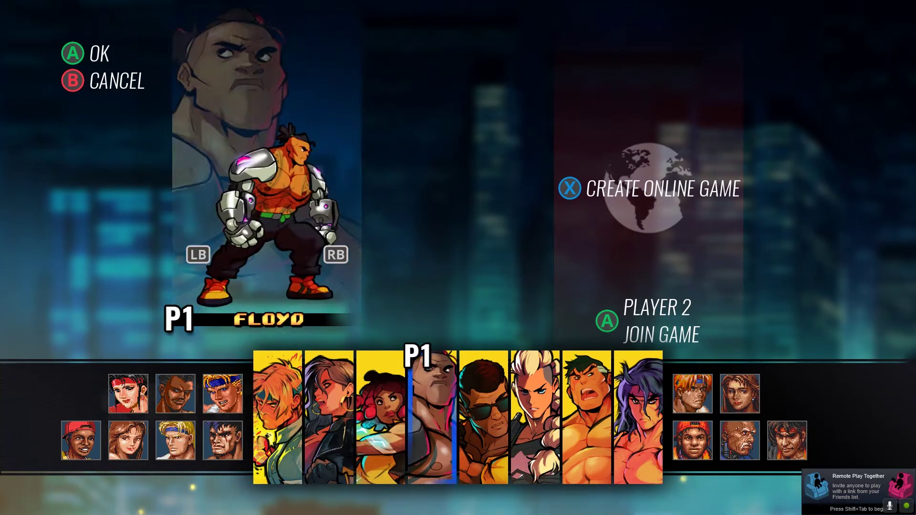
key(Right)
key(Return)
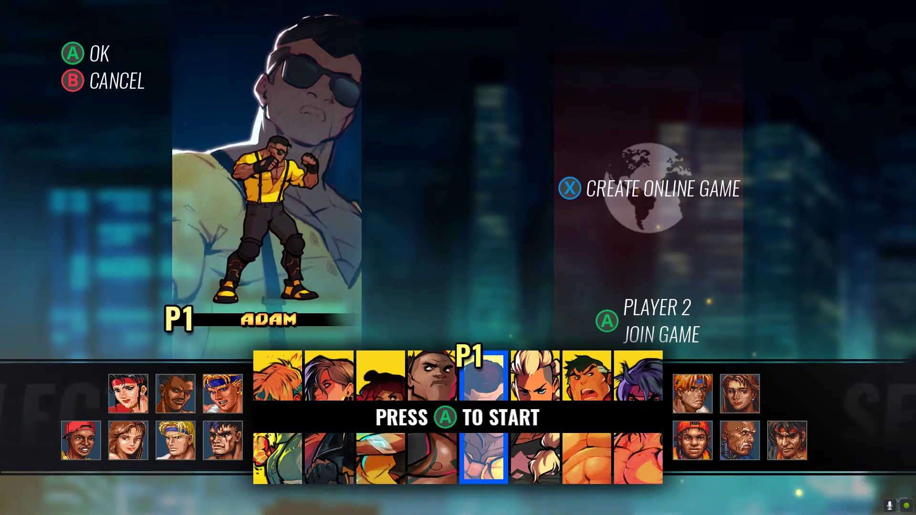
key(Return)
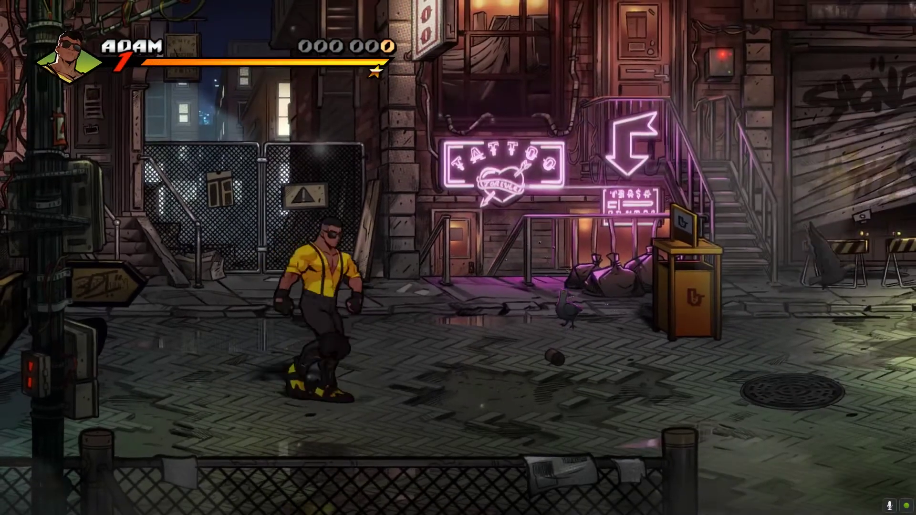
key(Left)
key(space)
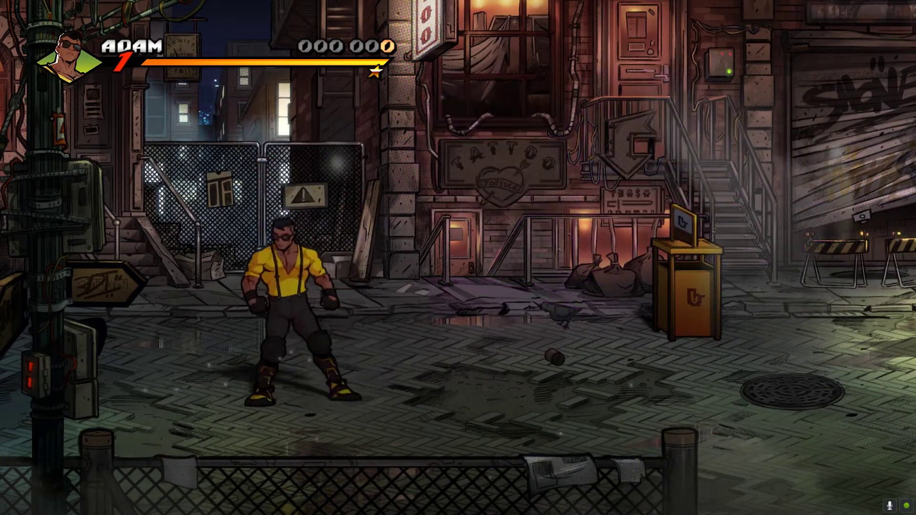
key(space)
key(space)
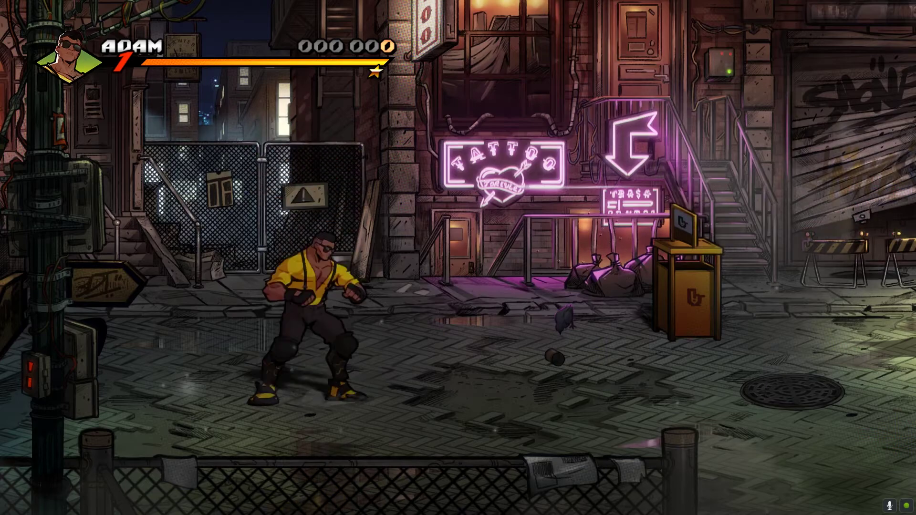
key(space)
key(Right)
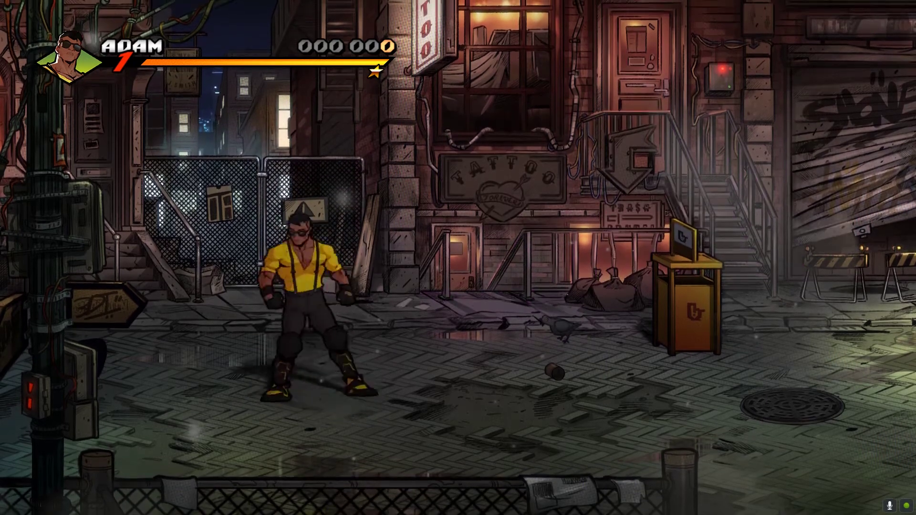
key(Left)
key(Down)
key(Right)
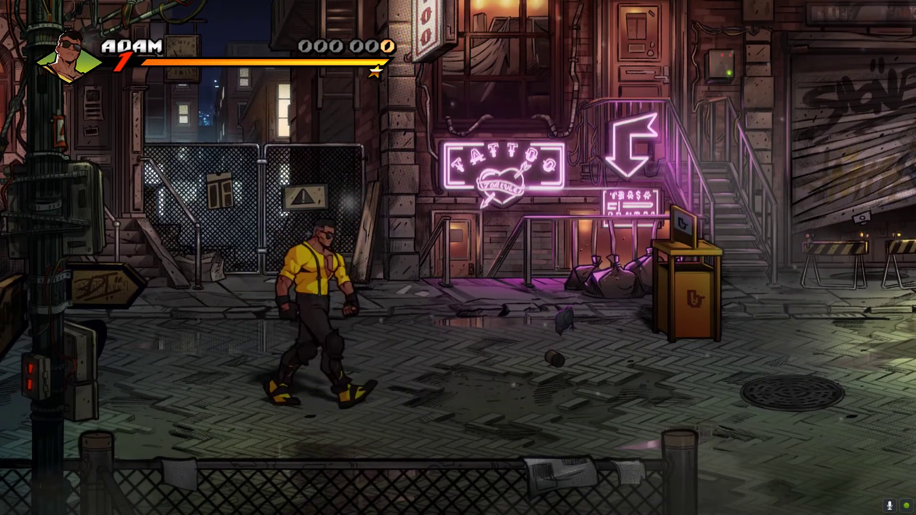
key(Right)
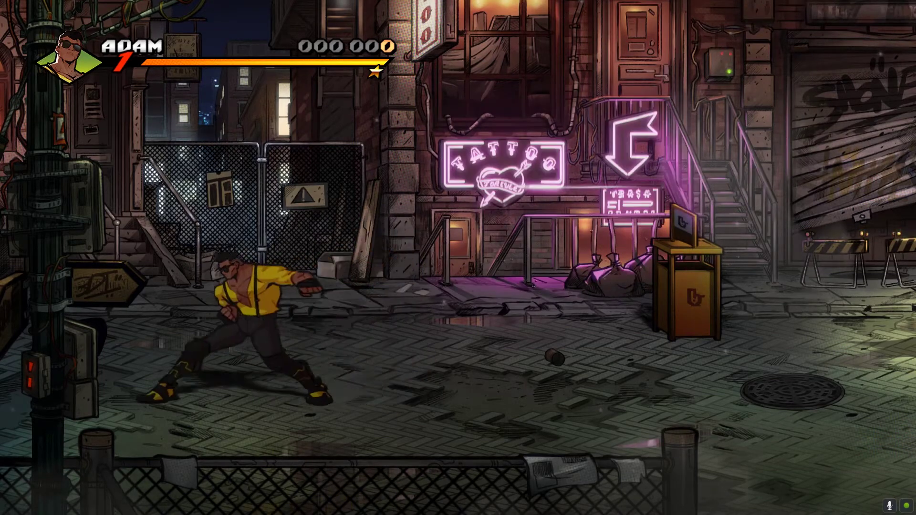
key(Right)
key(Right)
key(Right)
key(Right)
key(Right)
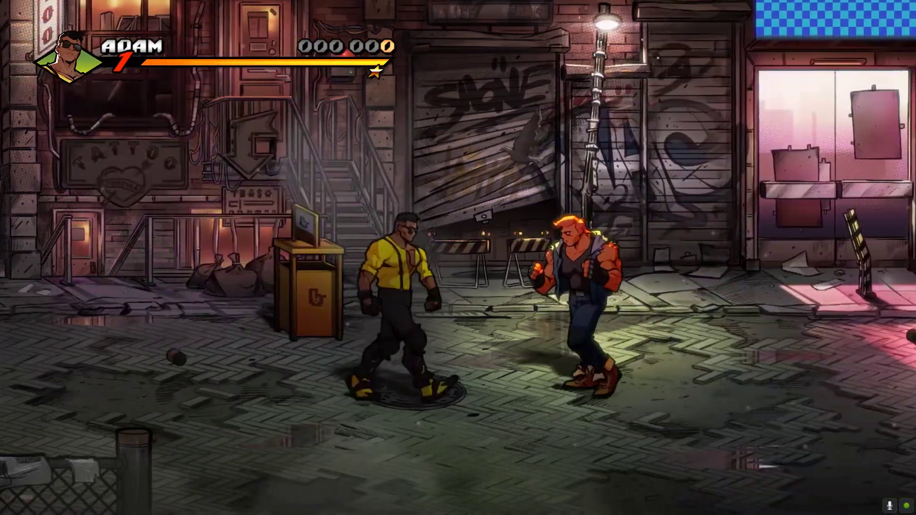
key(x)
key(x)
key(Right)
key(x)
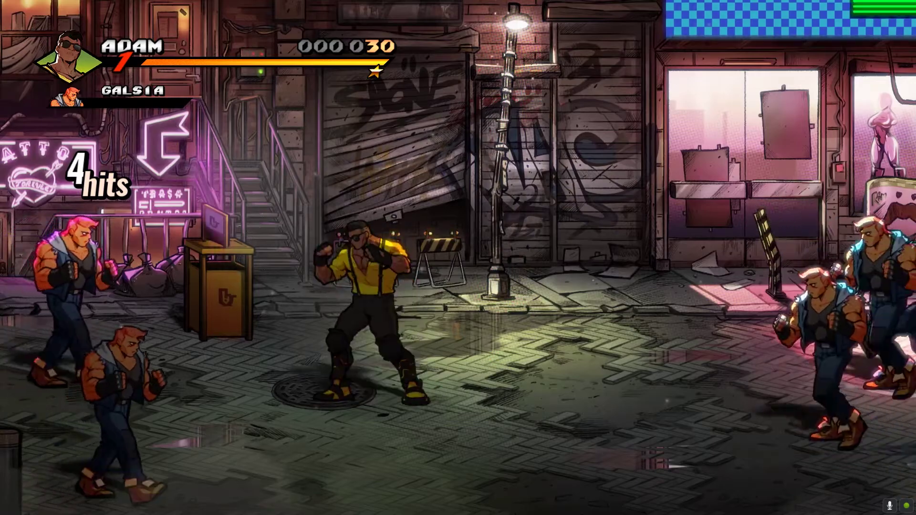
key(Right)
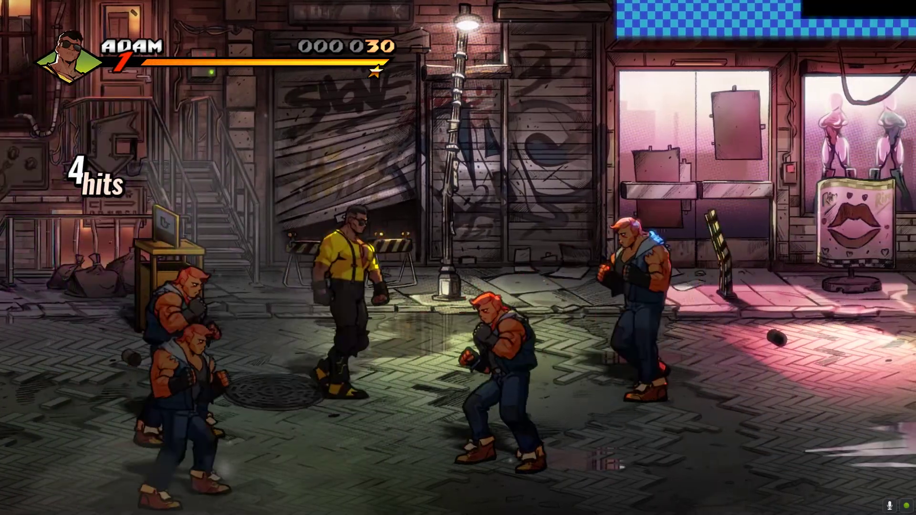
key(Up)
key(x)
key(x)
key(c)
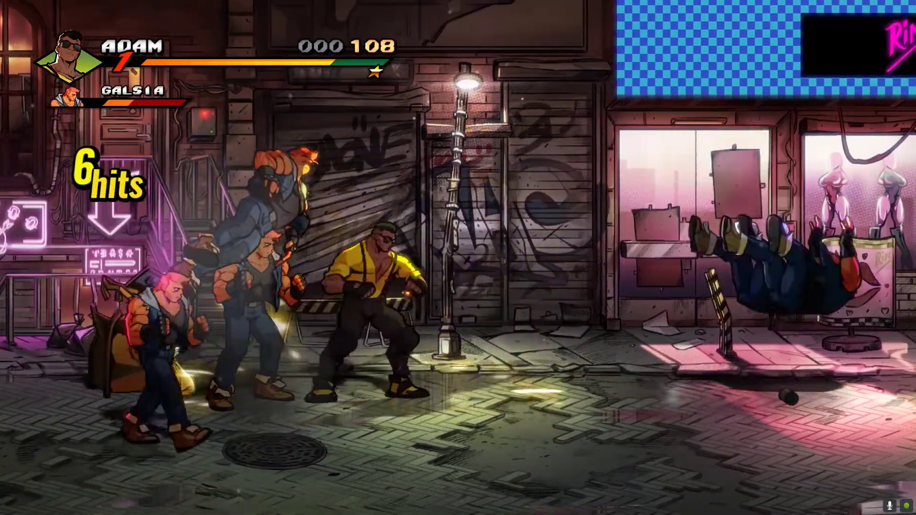
key(Down)
key(Left)
key(x)
key(x)
key(c)
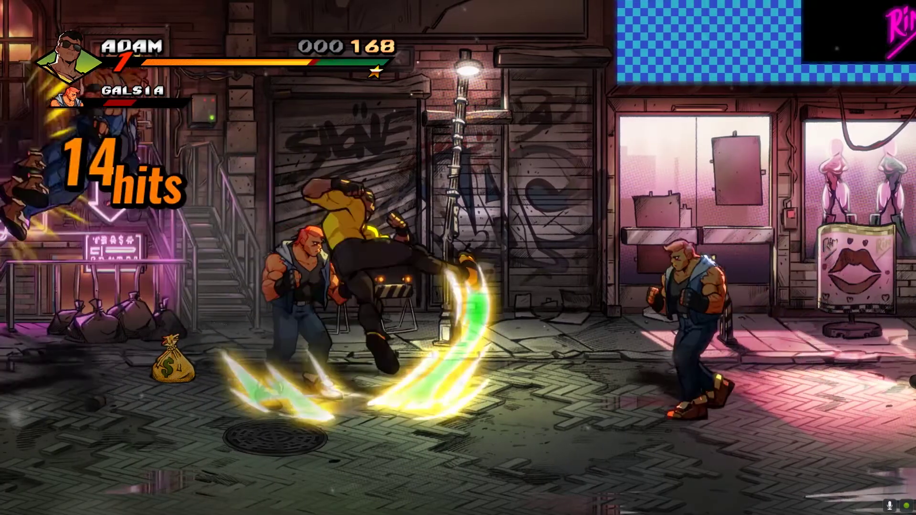
key(Down)
key(Left)
key(Right)
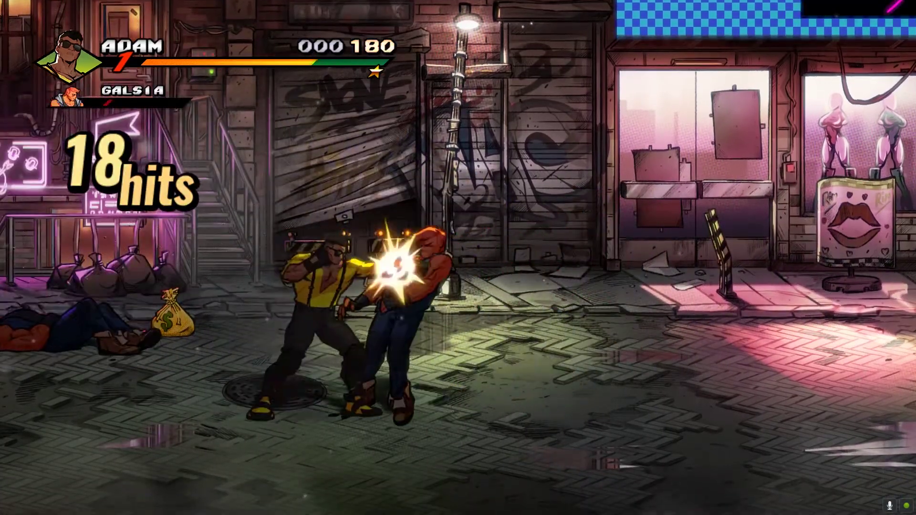
key(Up)
key(x)
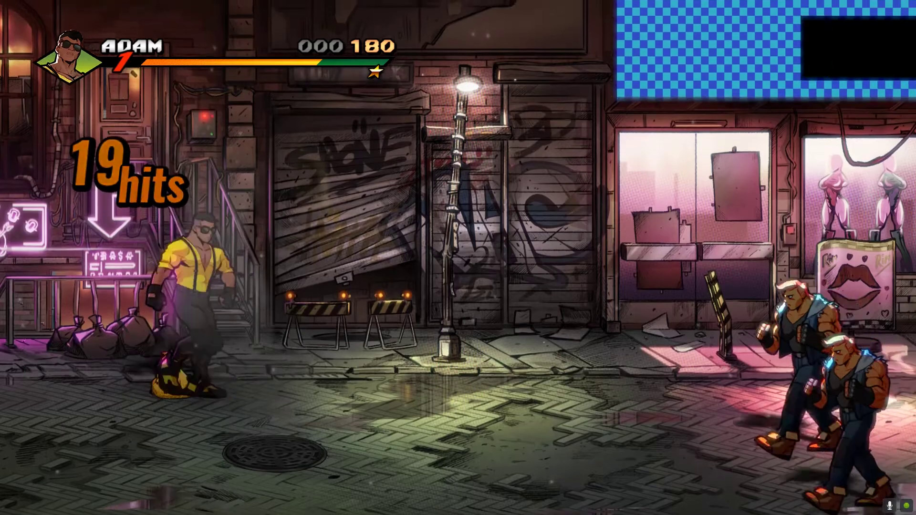
key(Down)
key(Right)
key(x)
key(x)
key(x)
key(x)
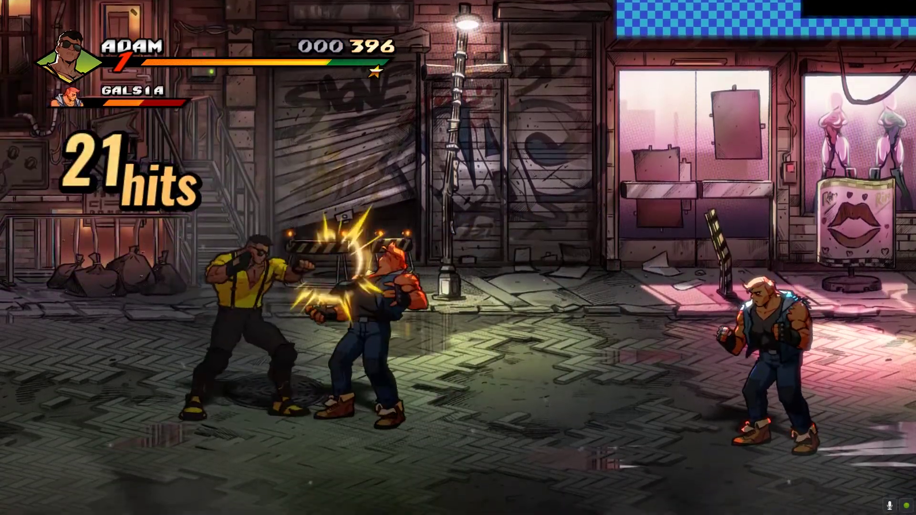
key(x)
key(x)
key(x)
key(x)
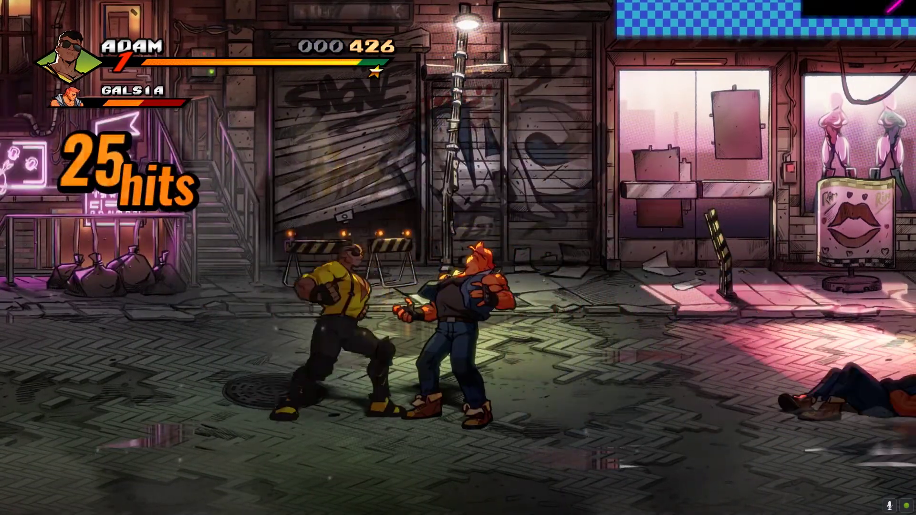
key(Left)
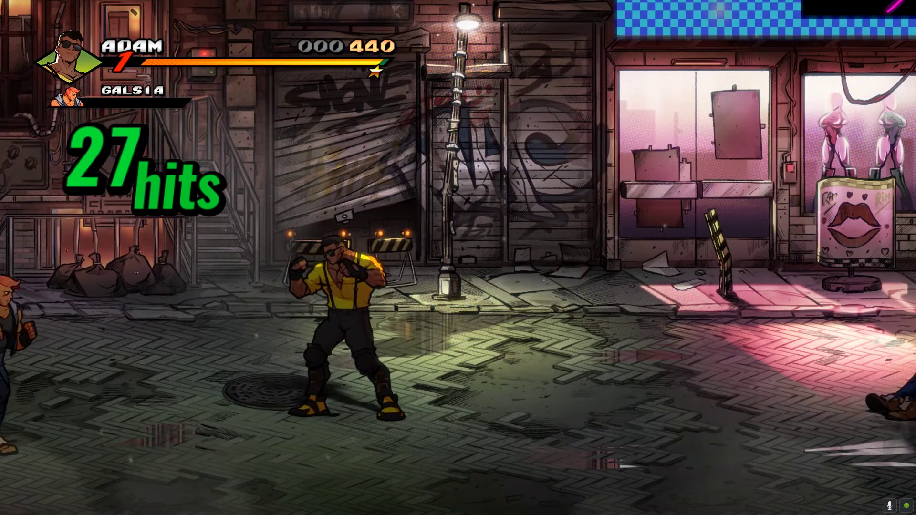
key(Left)
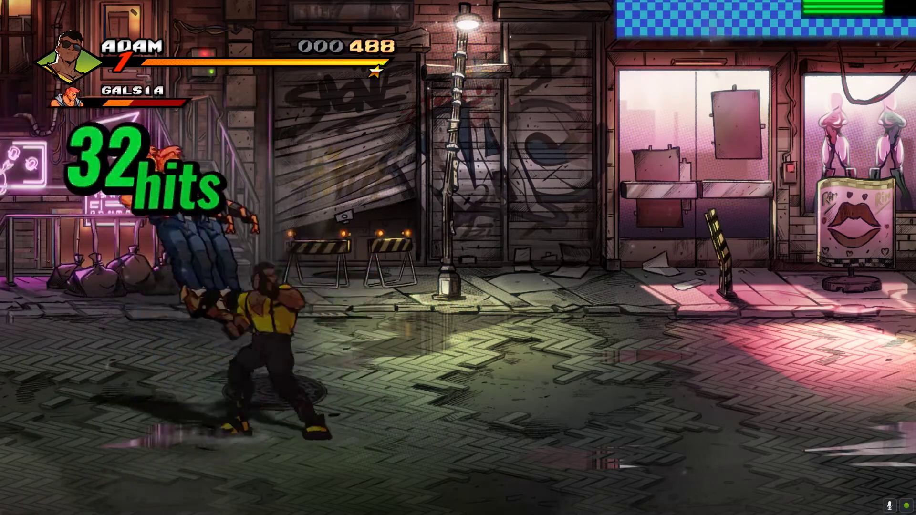
key(x)
key(x)
key(x)
key(x)
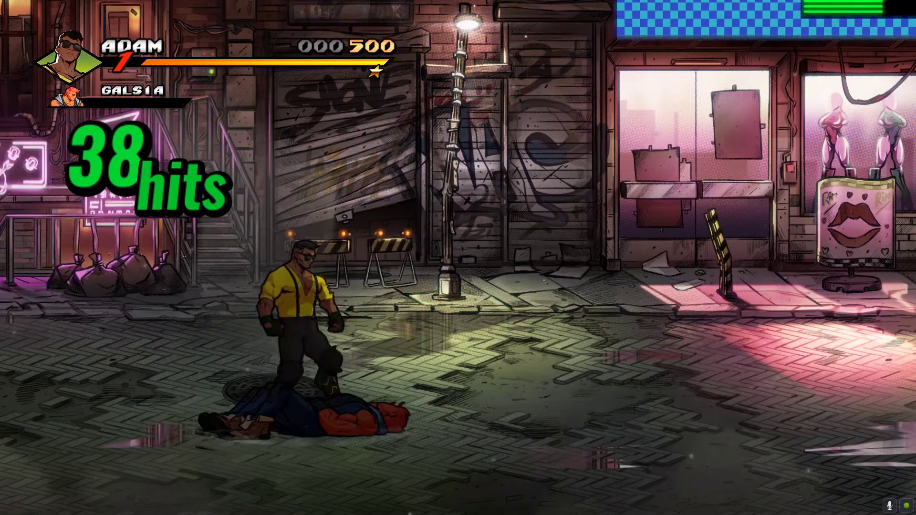
key(Left)
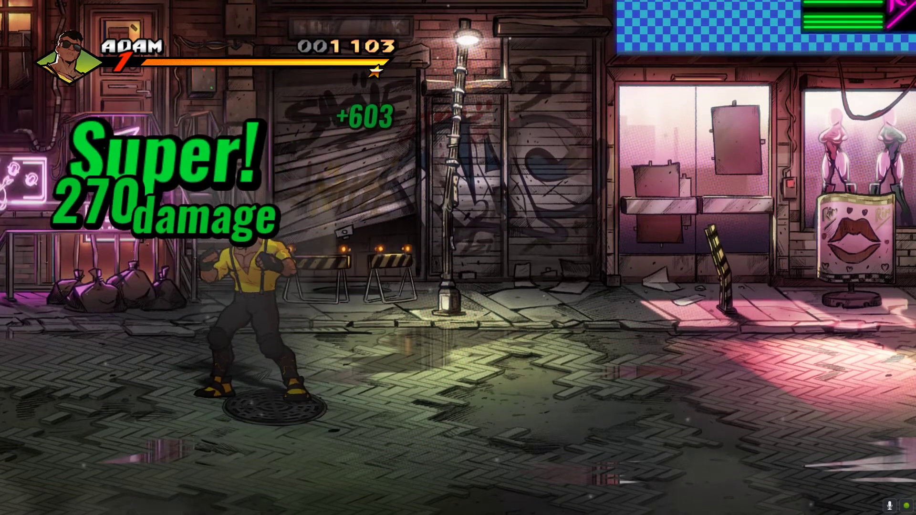
key(Right)
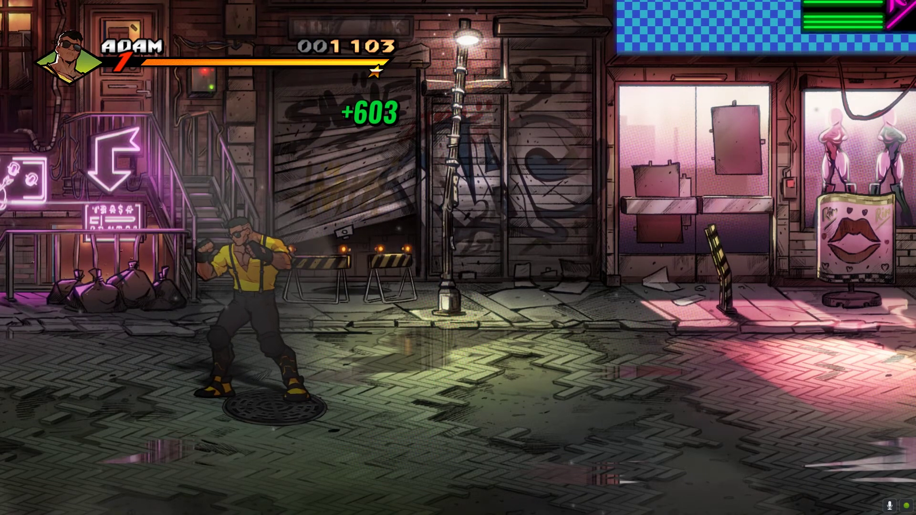